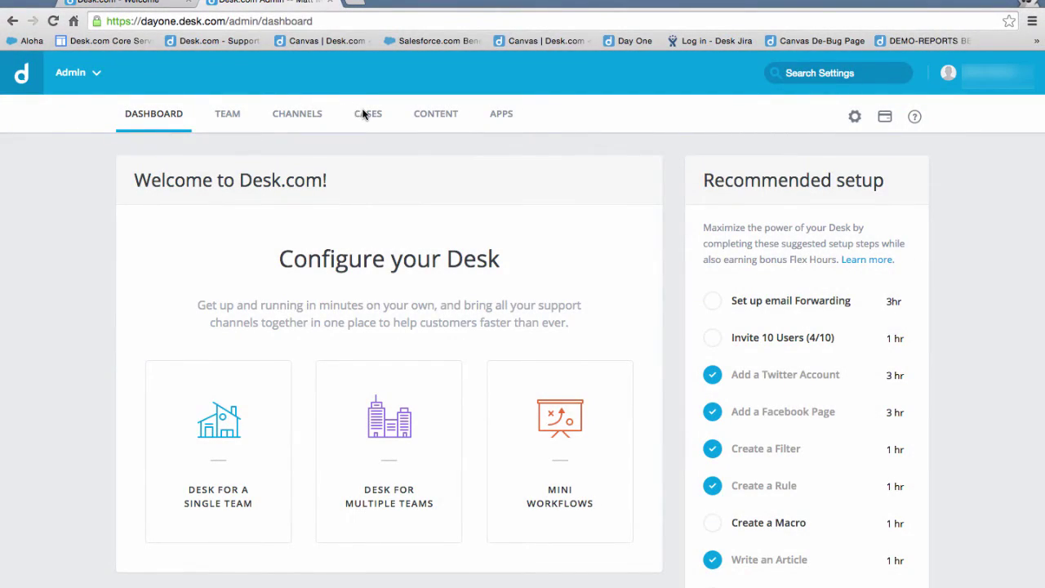
Open Case Management > Filters and scroll through the 16 existing case filters
click(364, 114)
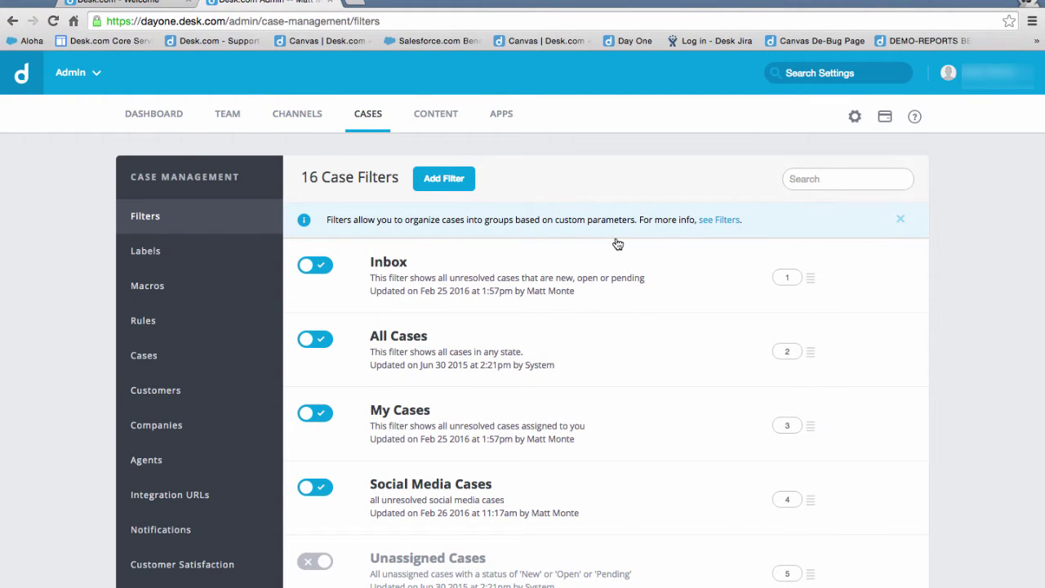
scroll(694, 244, down, 9)
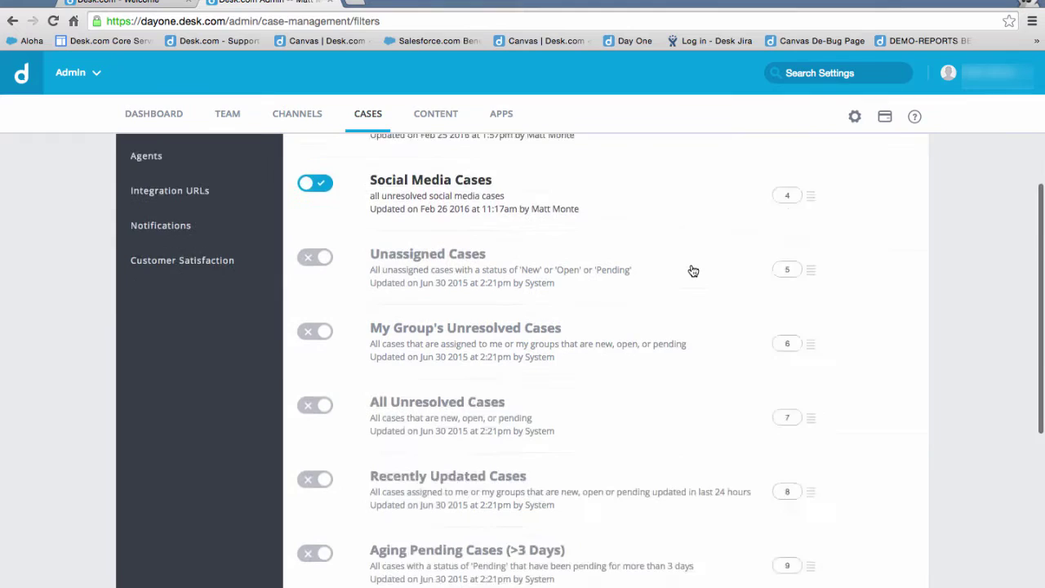
scroll(693, 270, up, 10)
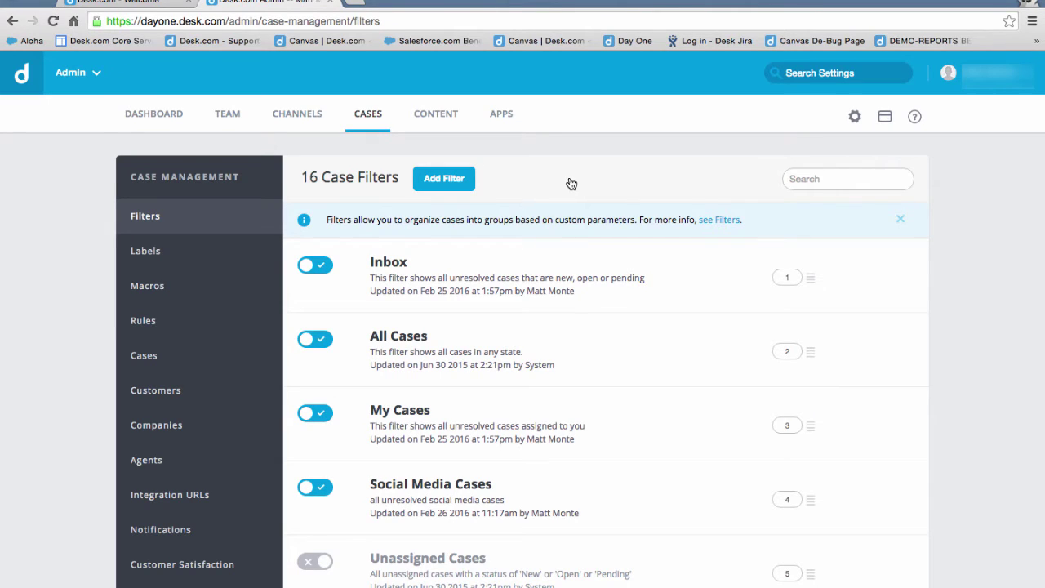
Add a filter named 'Social Media Cases' described as 'all unresolved social media cases'
click(466, 178)
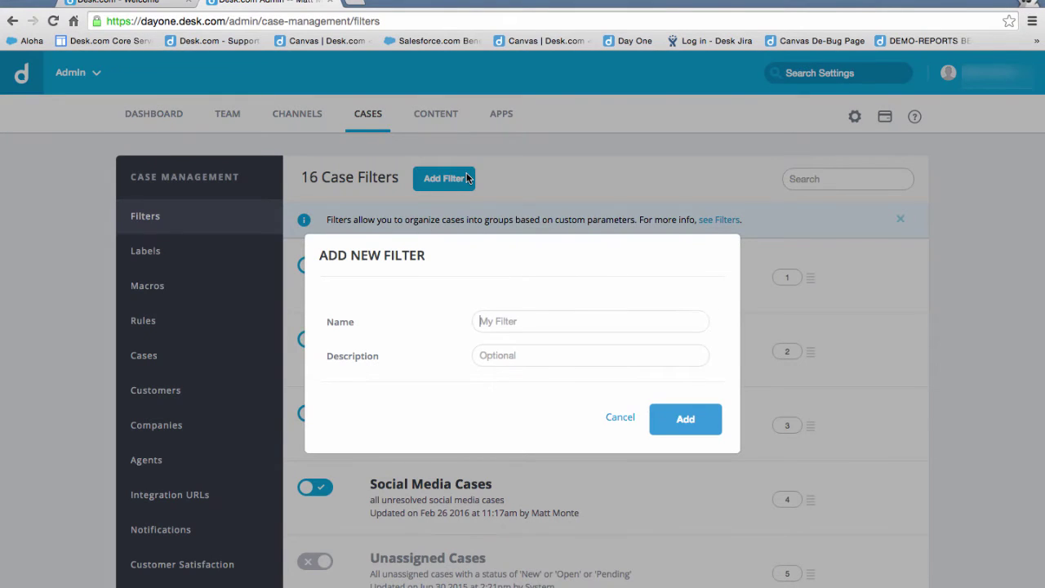
text(Social )
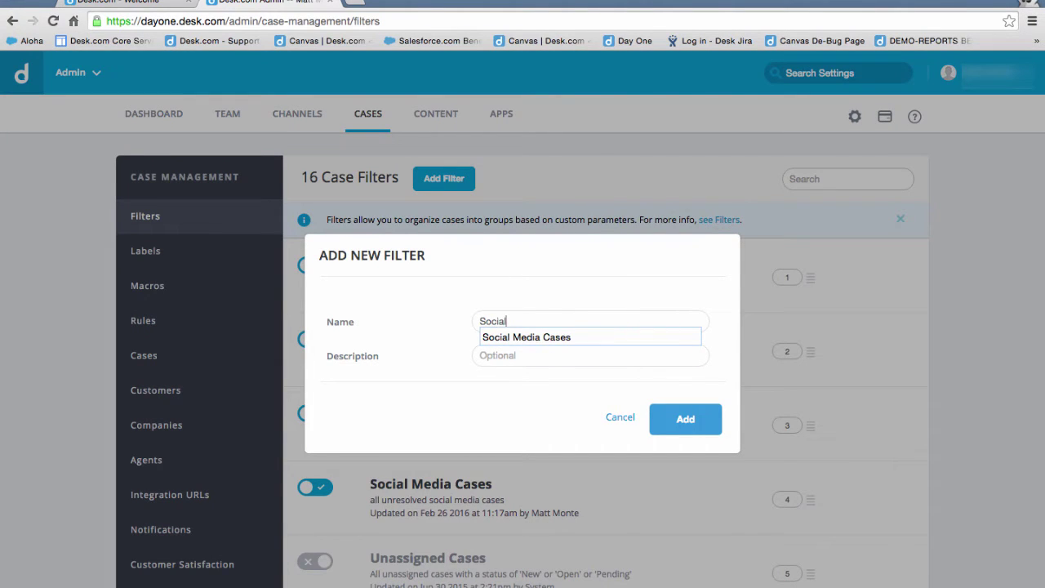
text(Media Cases)
click(490, 356)
text(al media cases)
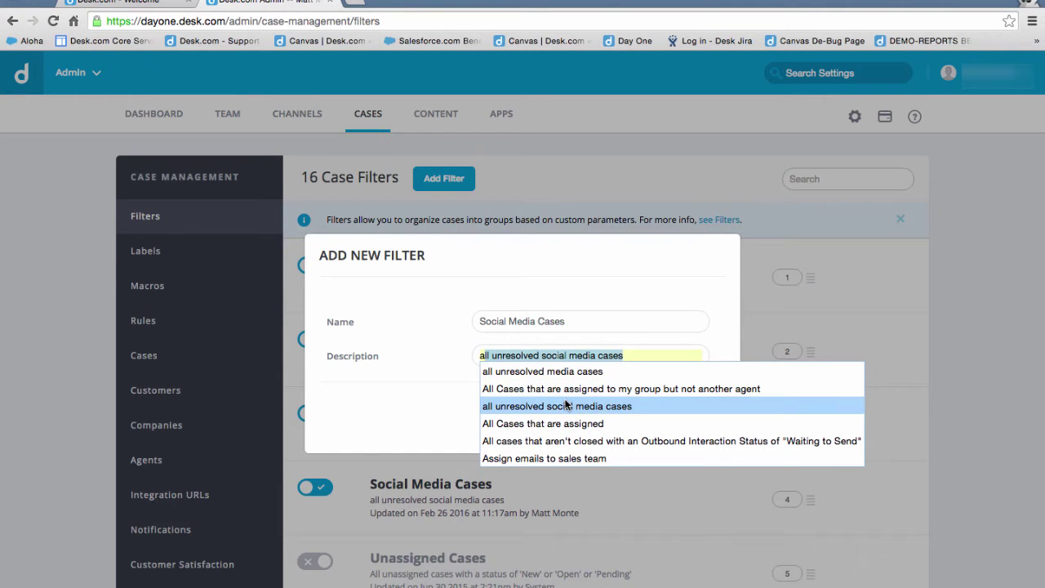
click(565, 404)
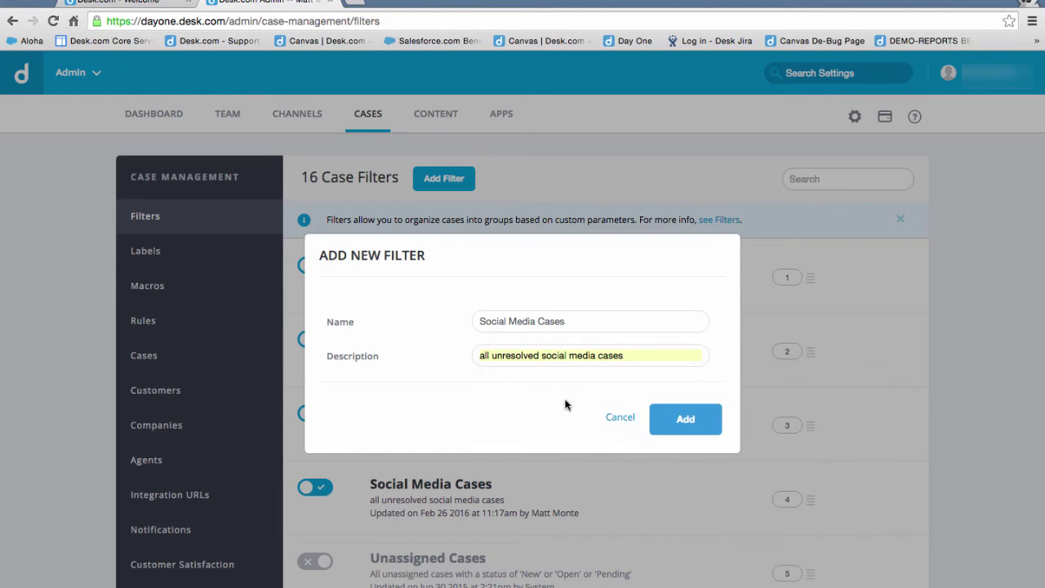
click(695, 414)
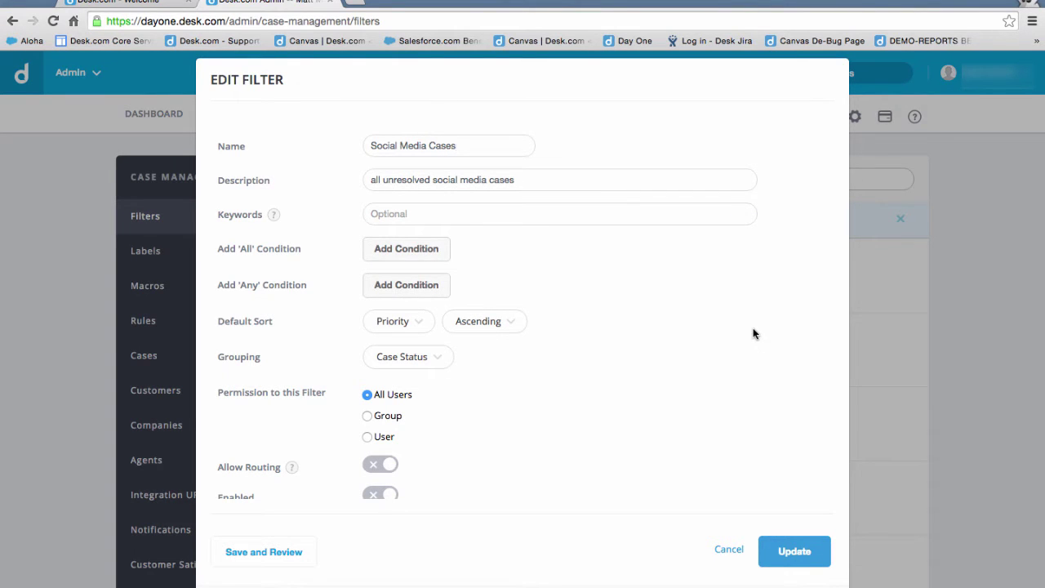
Add an all-condition requiring Status less than or equal to Pending
click(438, 255)
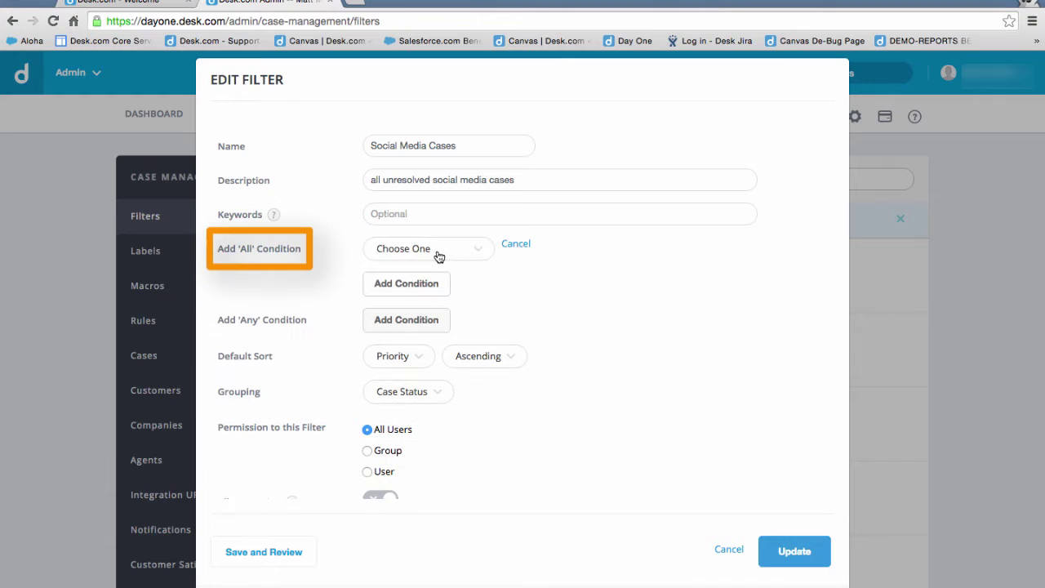
click(478, 252)
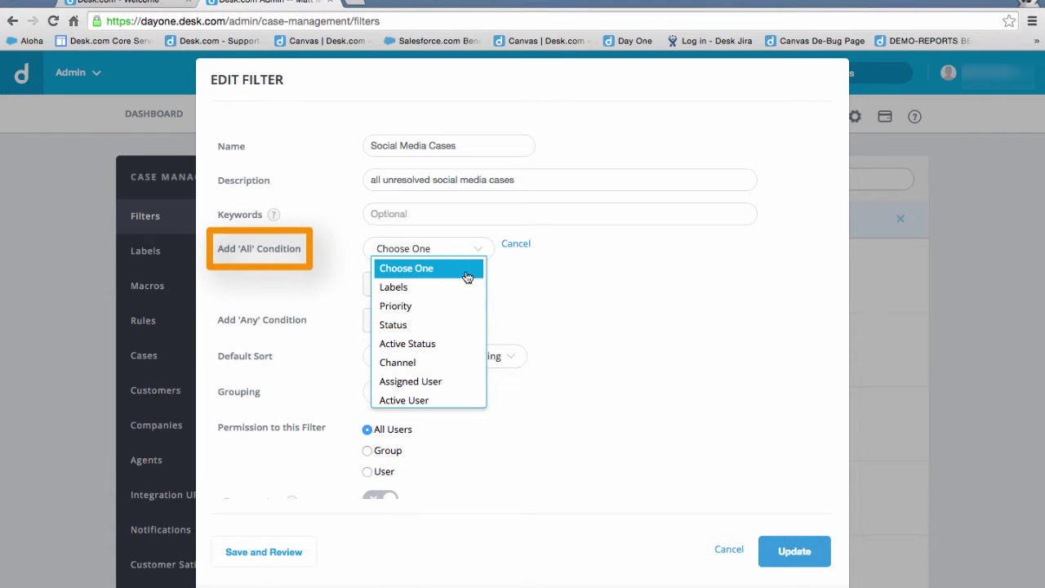
click(461, 324)
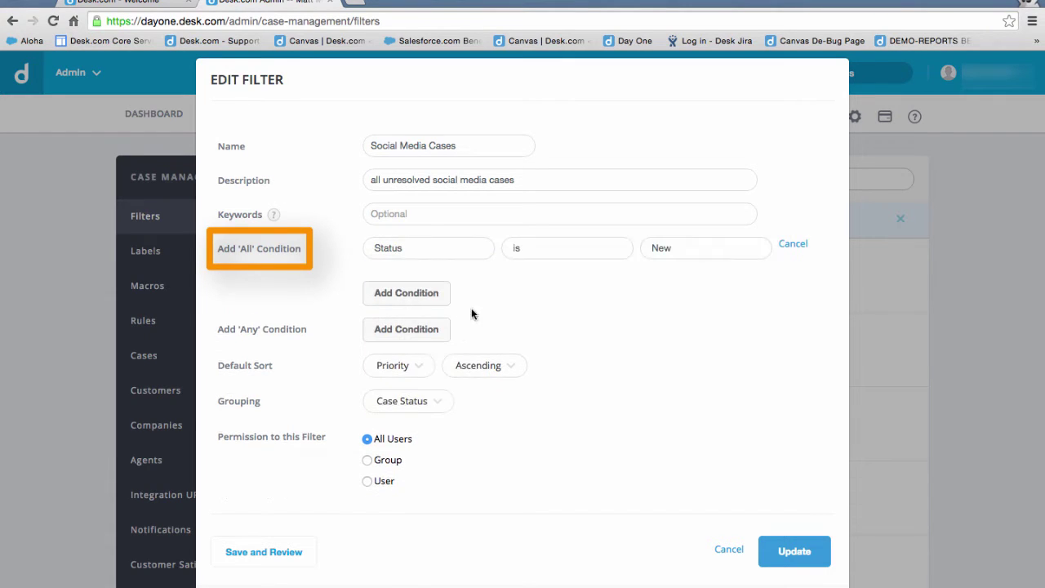
click(614, 248)
click(617, 250)
click(617, 253)
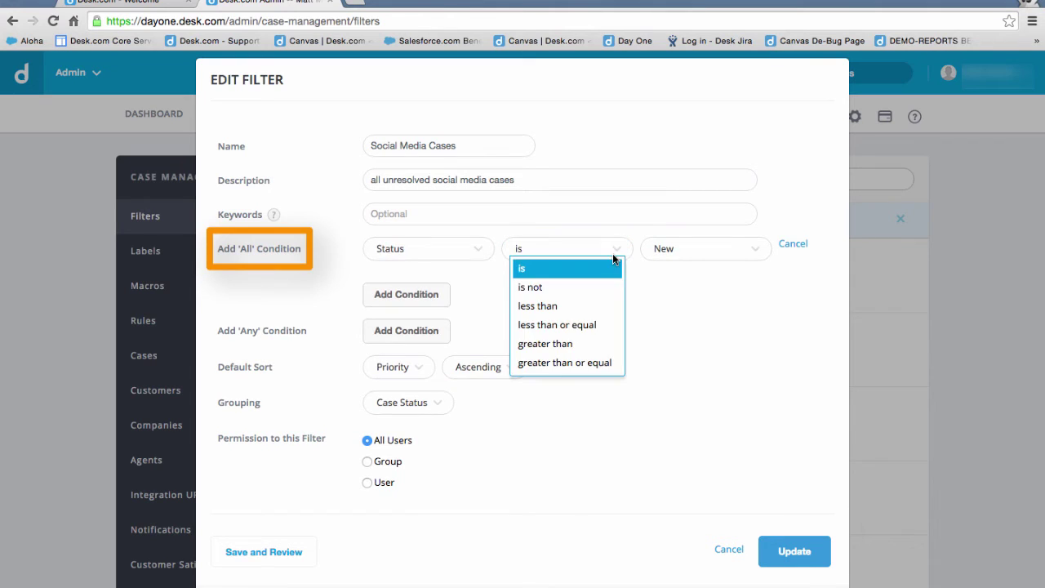
click(600, 325)
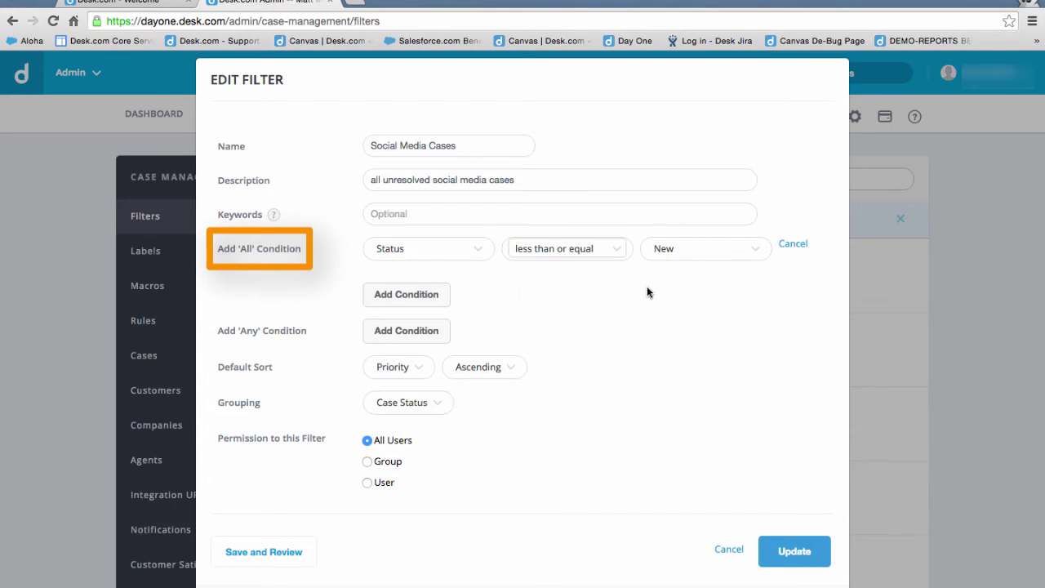
click(748, 247)
click(727, 305)
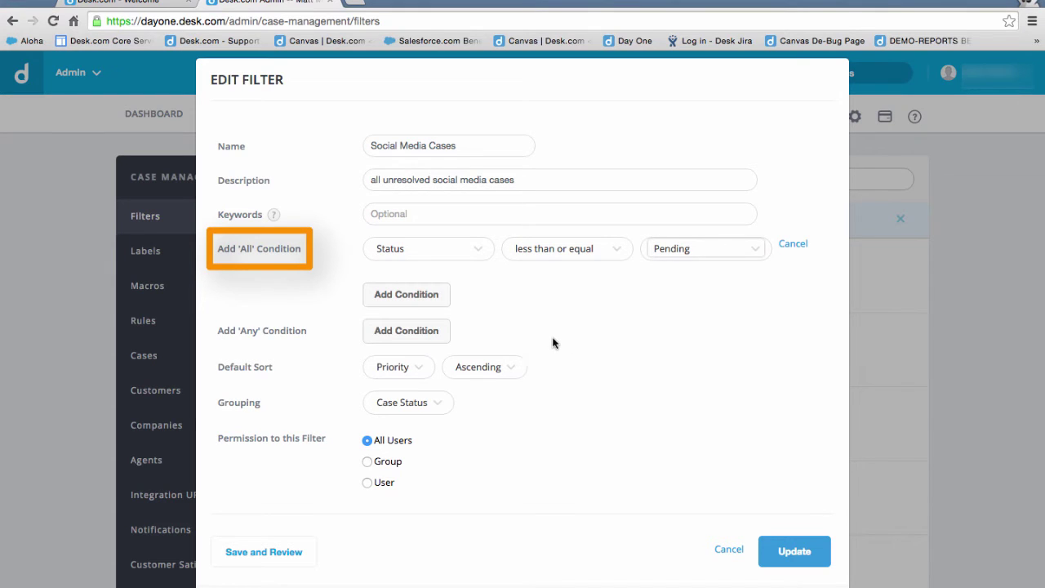
Add an any-condition matching Channel Twitter
click(436, 333)
click(480, 333)
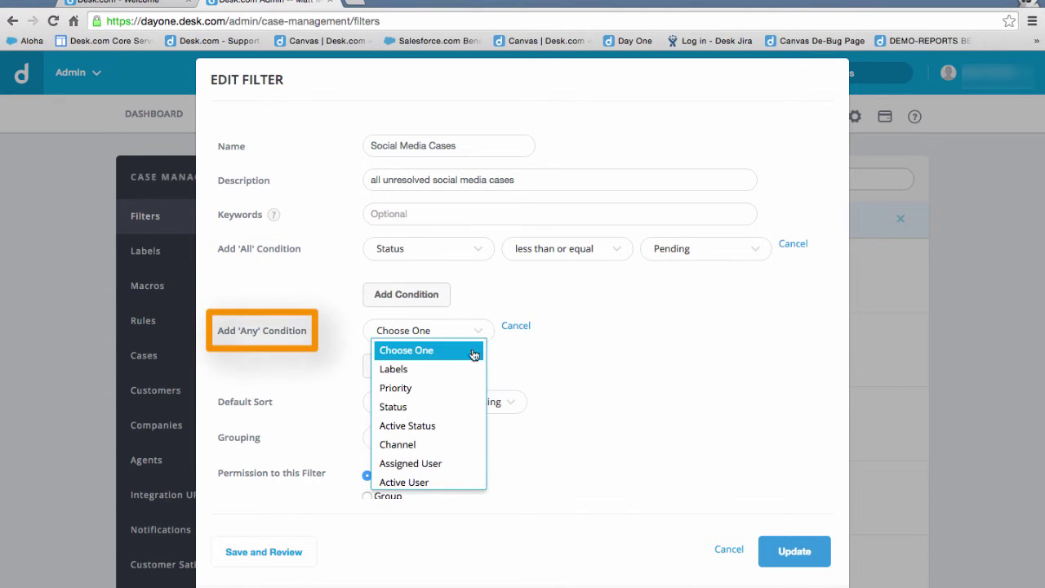
click(448, 444)
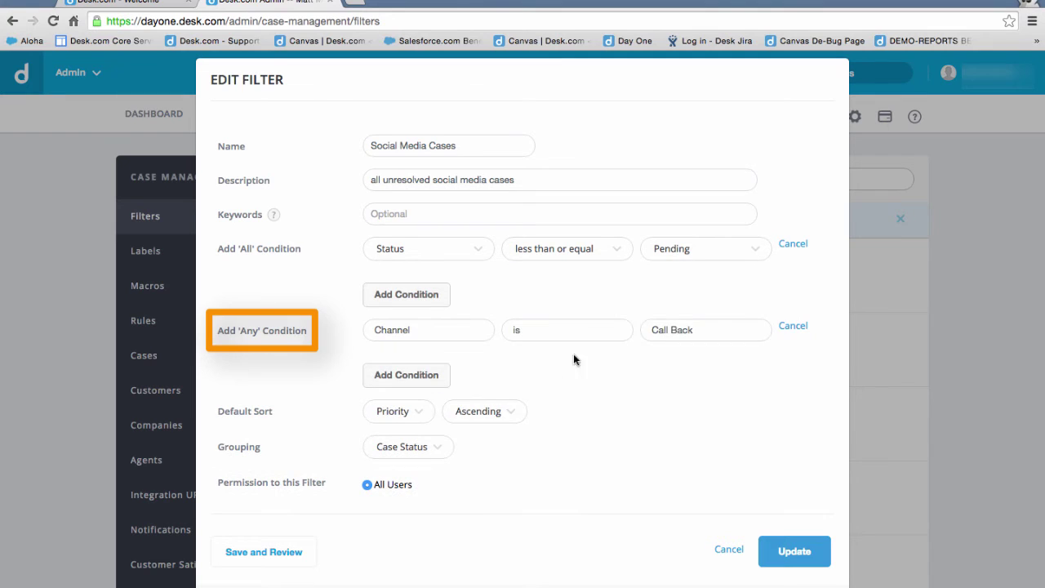
click(743, 329)
click(743, 328)
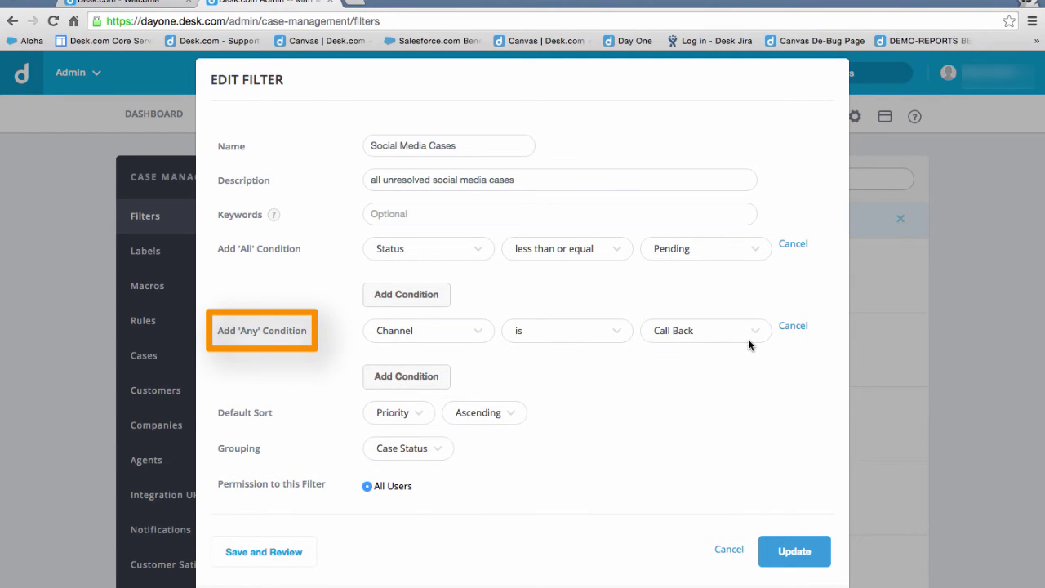
click(753, 332)
click(731, 390)
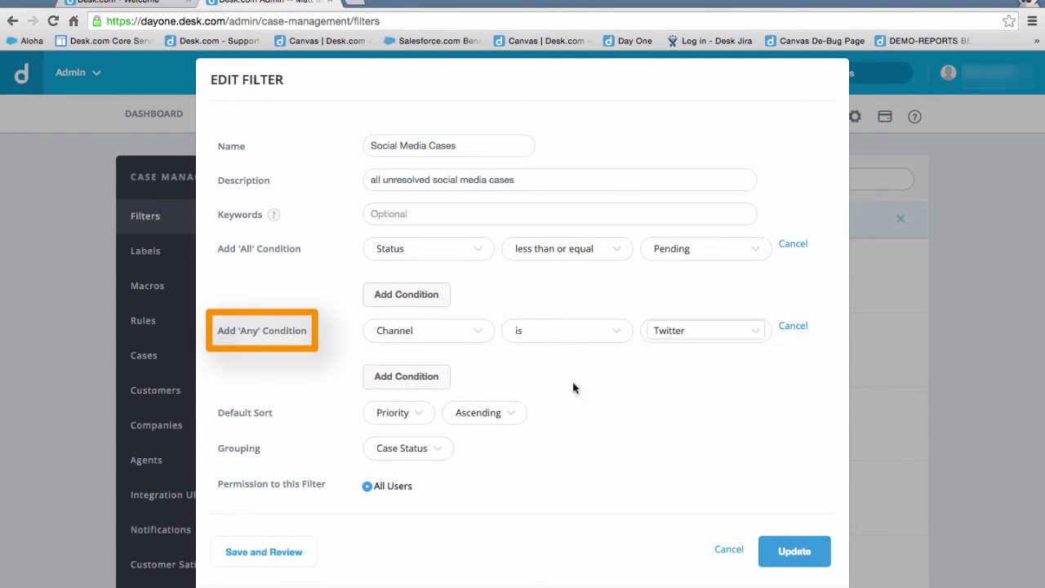
Add a second any-condition row testing the Channel field
click(433, 382)
click(477, 376)
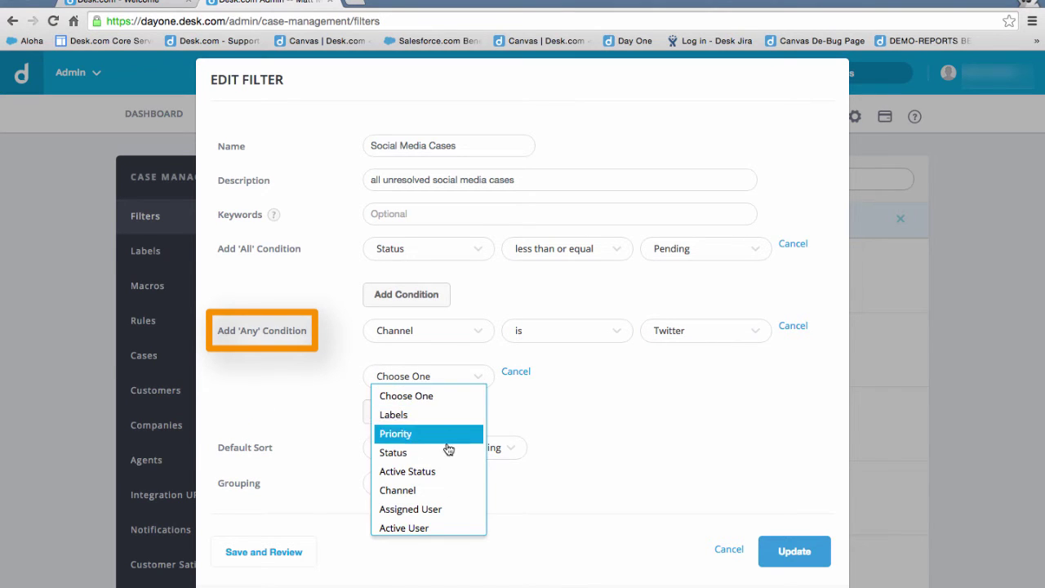
click(448, 493)
click(755, 376)
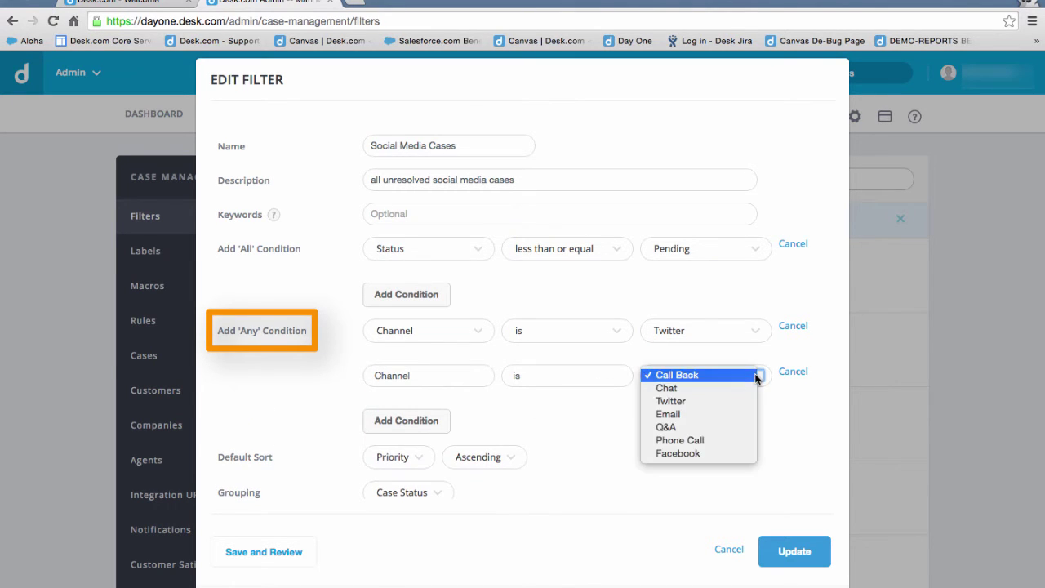
click(735, 376)
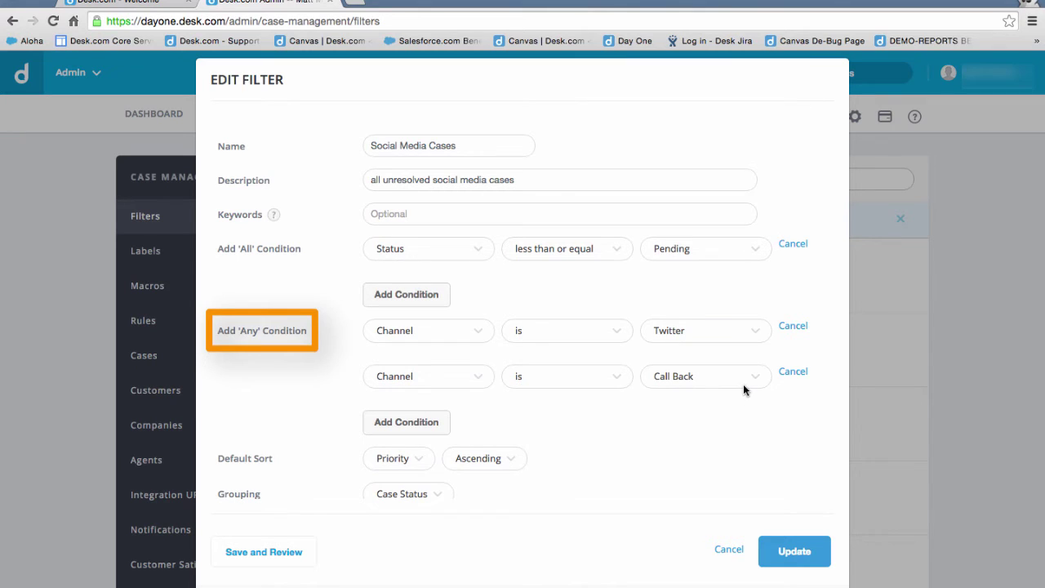
Set the second any-condition to Channel Facebook and sort cases by Last Updated
click(754, 377)
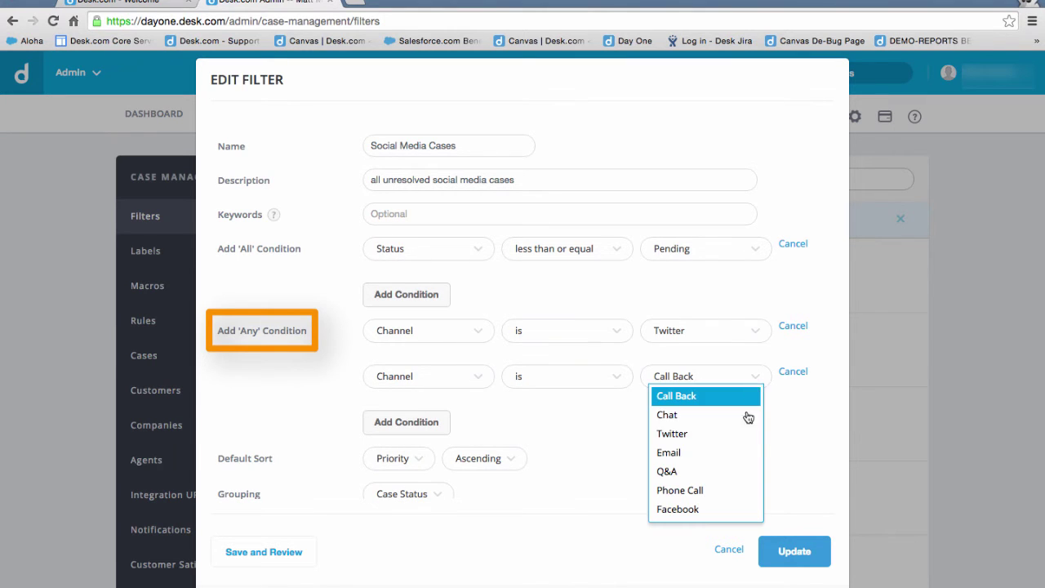
click(737, 510)
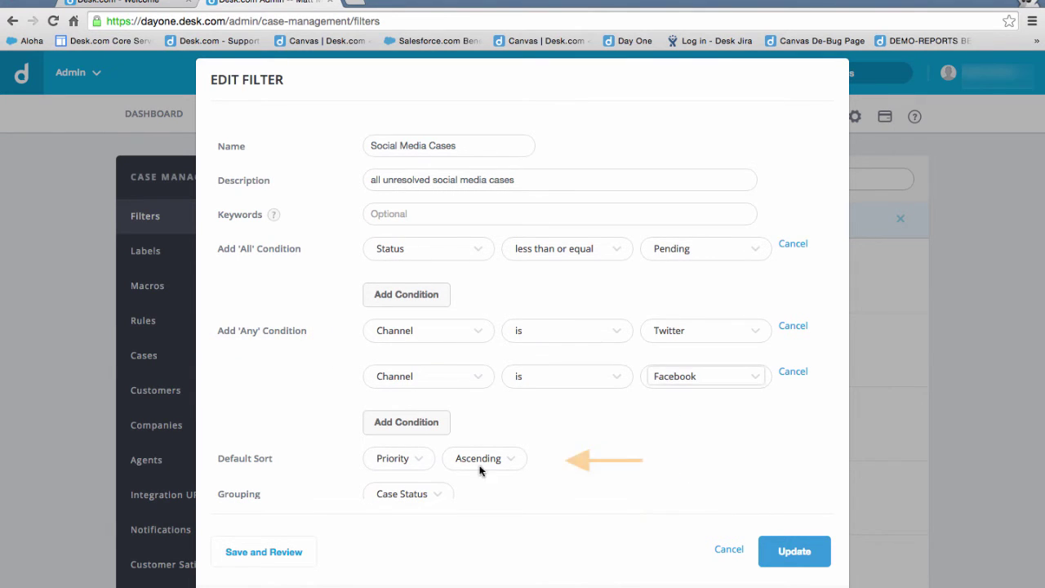
click(419, 462)
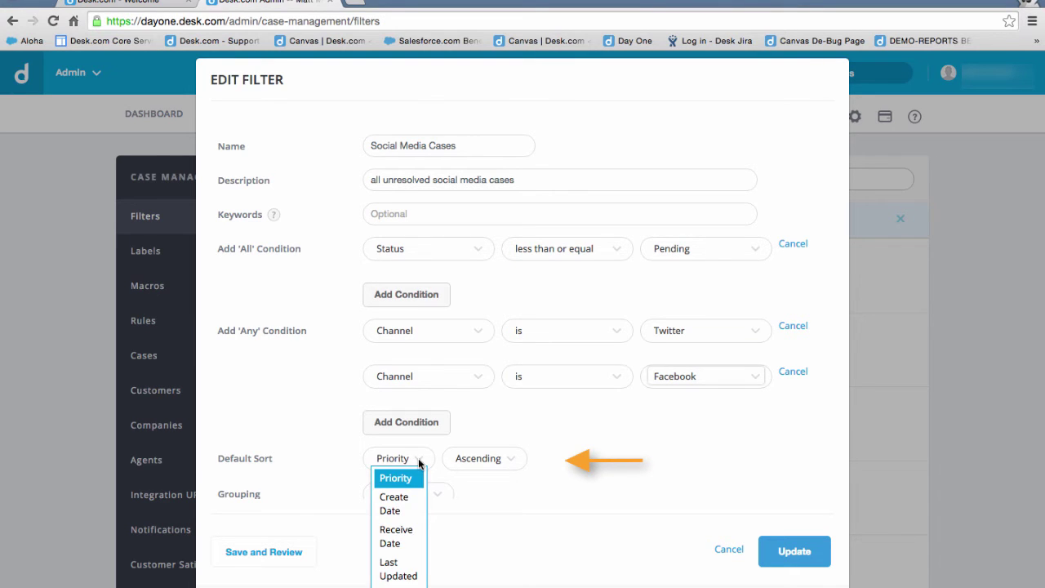
click(398, 569)
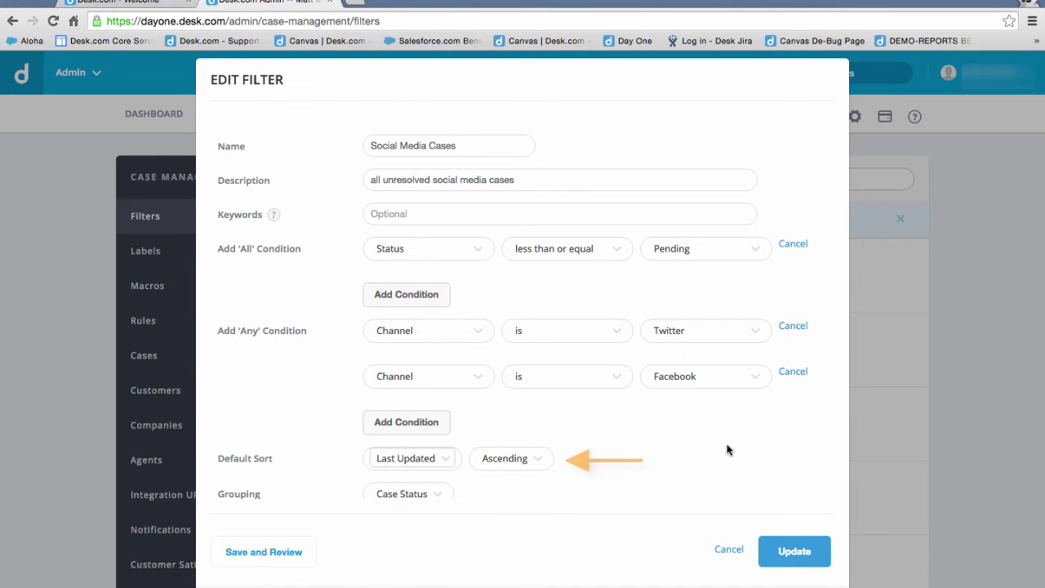
Keep the filter's grouping set to Case Status
scroll(727, 450, down, 3)
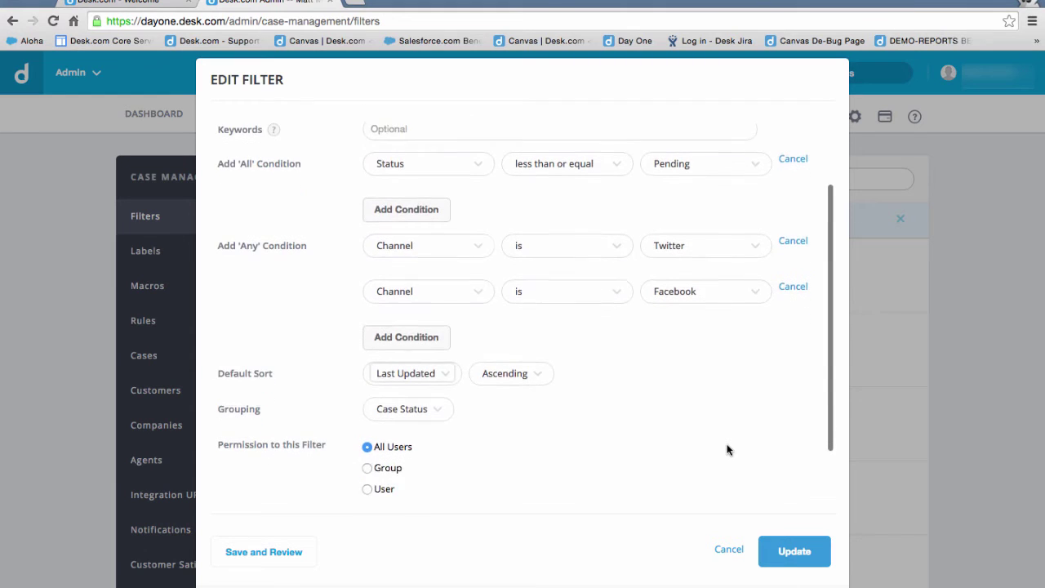
scroll(727, 450, down, 2)
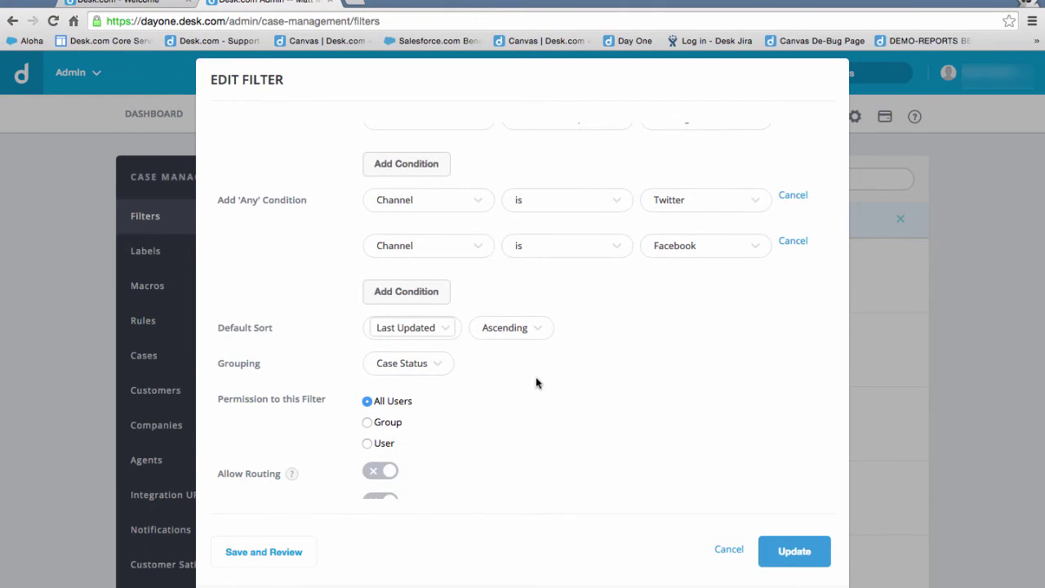
scroll(523, 381, down, 1)
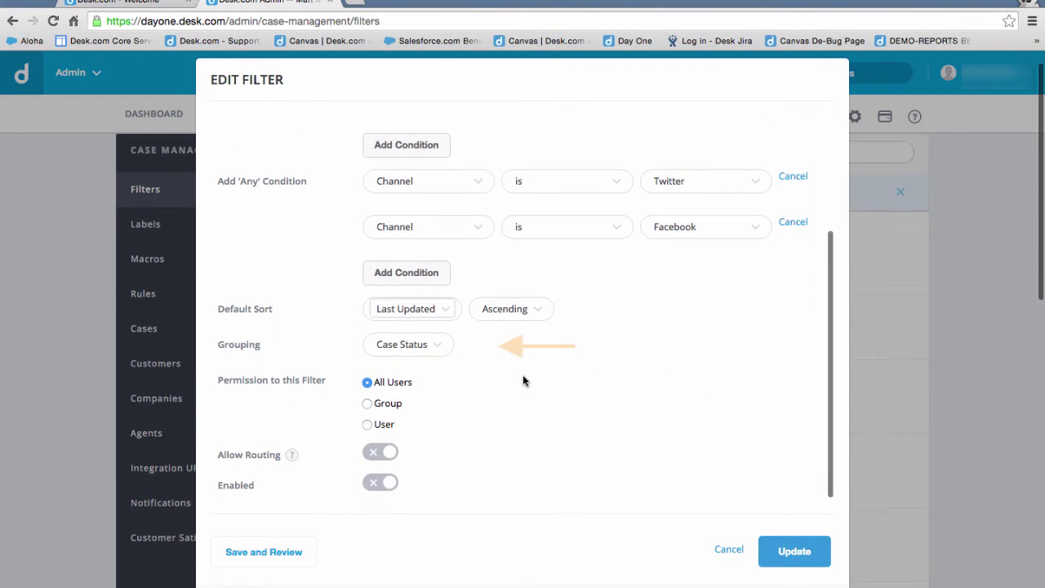
click(434, 352)
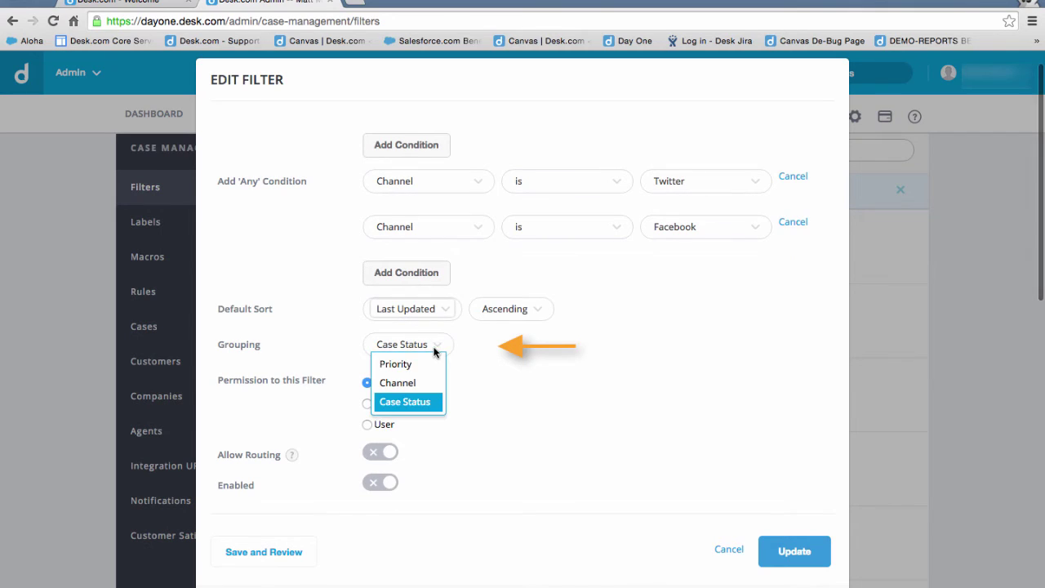
click(488, 347)
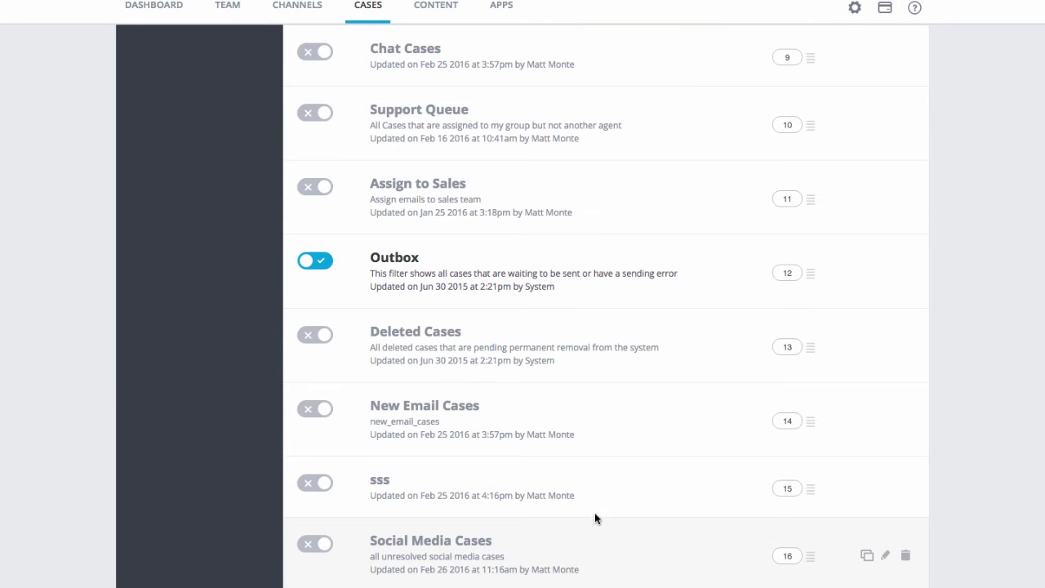
Enable Social Media Cases and move it directly below My Cases
click(305, 547)
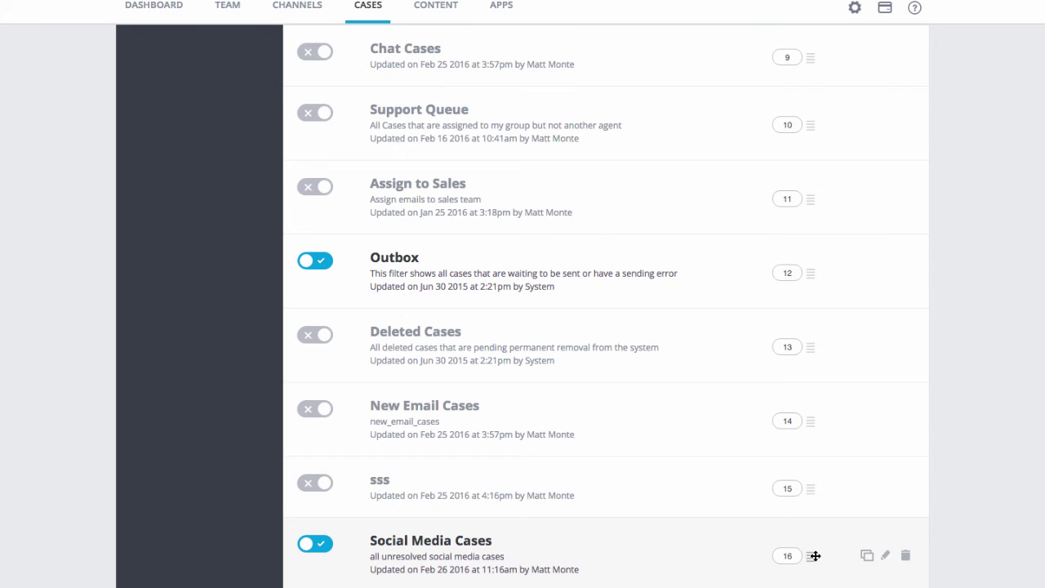
drag(814, 555, 704, 162)
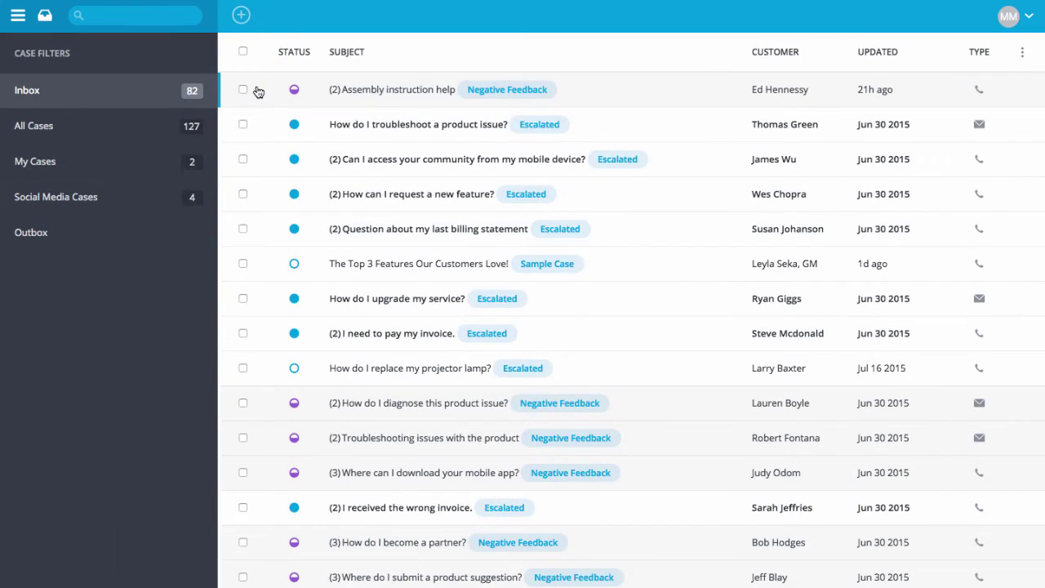
Select Social Media Cases in the agent sidebar to list its 4 Twitter and Facebook cases
click(92, 200)
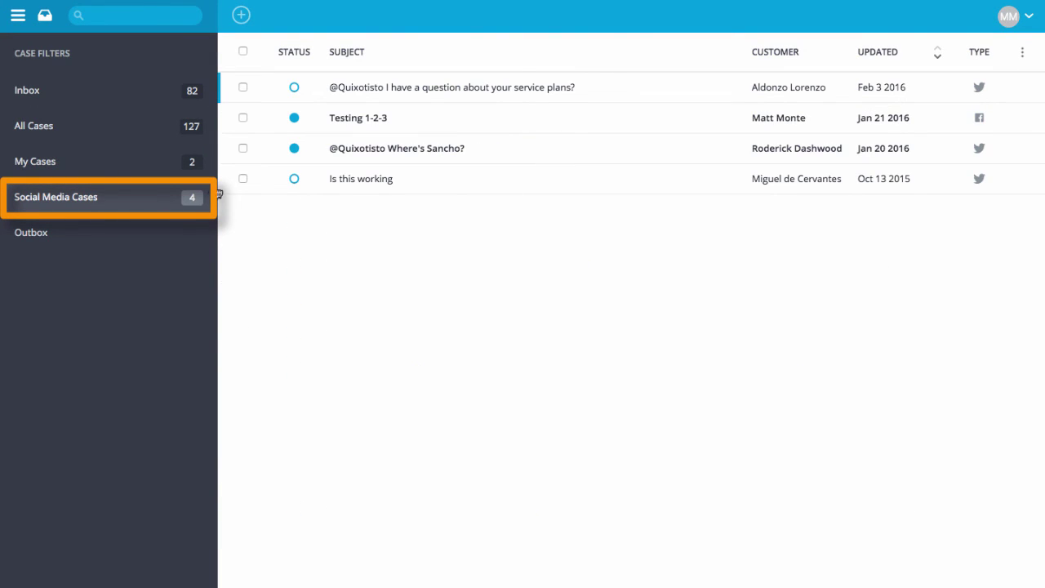